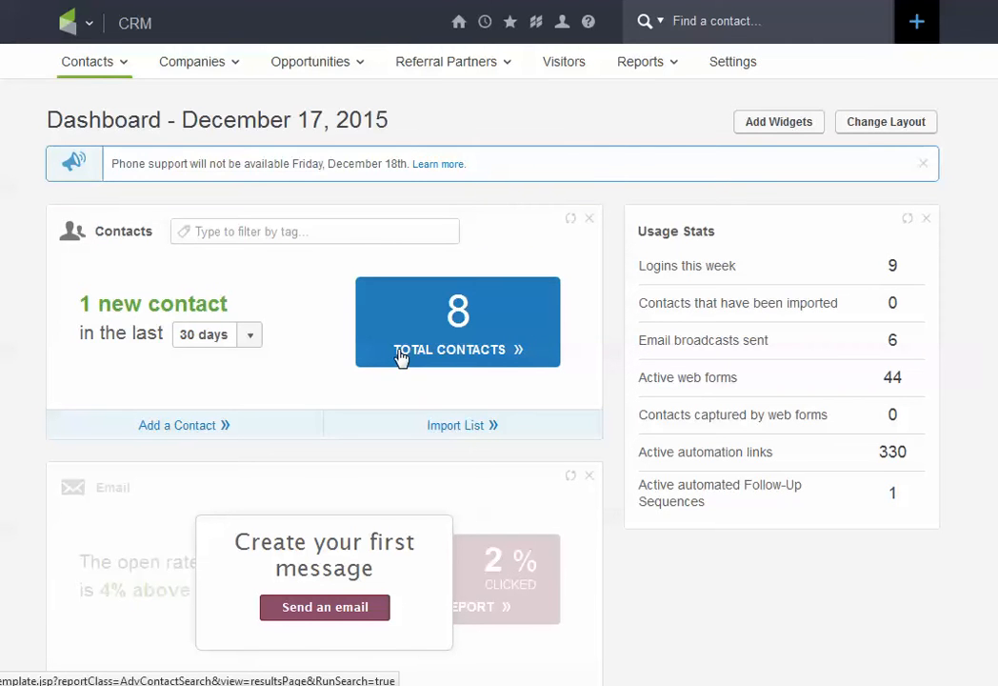
# Step: Open the list of all contacts from the dashboard's total contacts figure and look through its entries
pyautogui.click(63, 31)
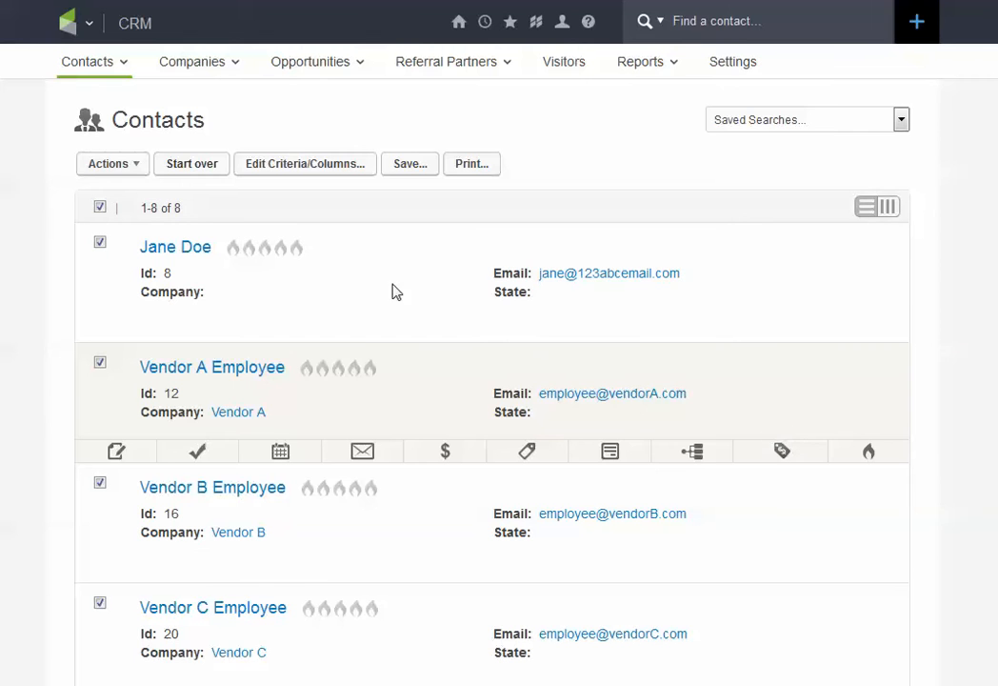
pyautogui.scroll(-3, 307, 535)
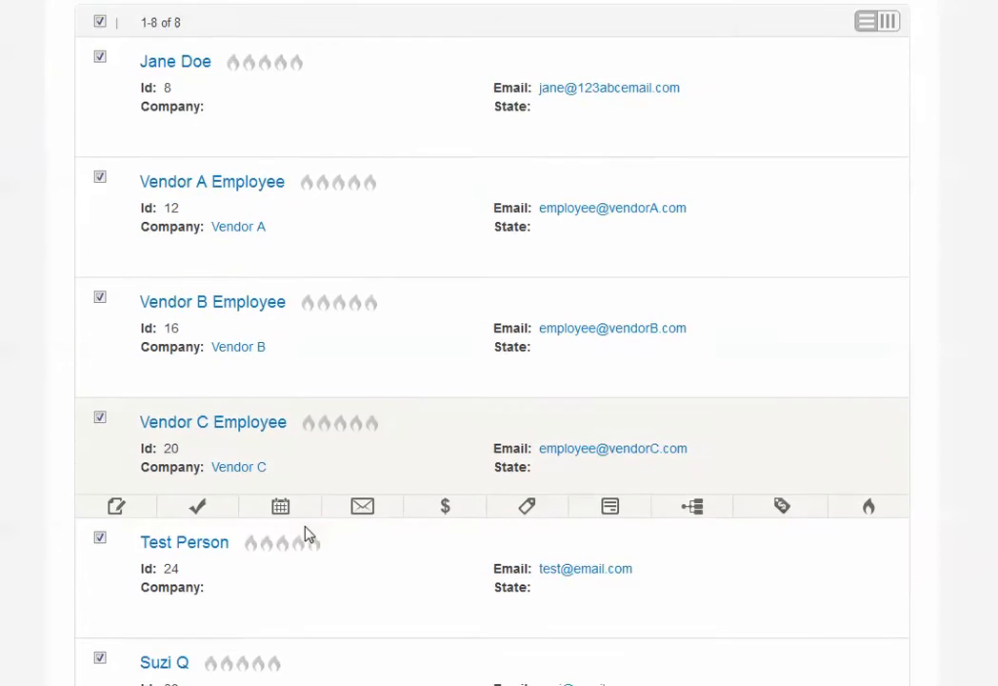
pyautogui.scroll(-2, 307, 534)
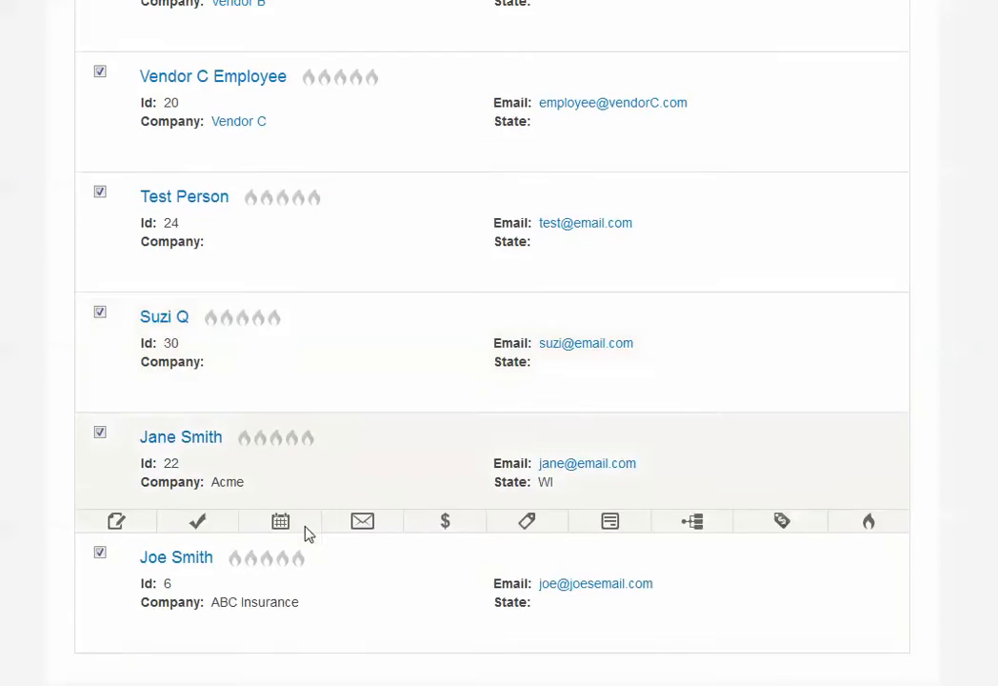
pyautogui.scroll(5, 307, 535)
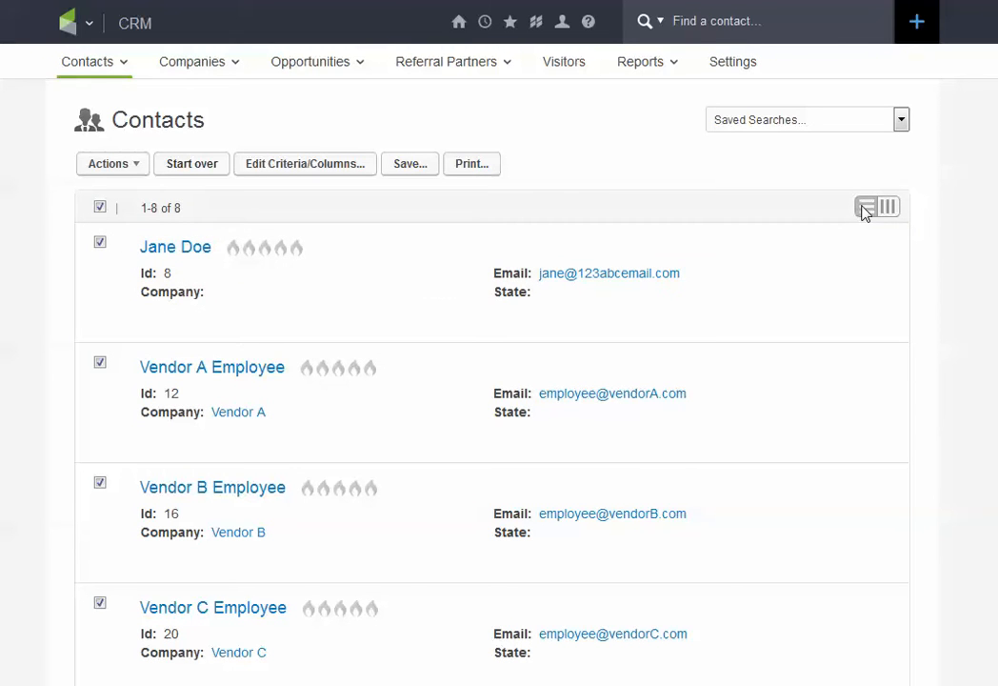
# Step: Examine the first contact's notes, tasks, tags and recent campaign history directly from the contact list
pyautogui.moveTo(747, 263)
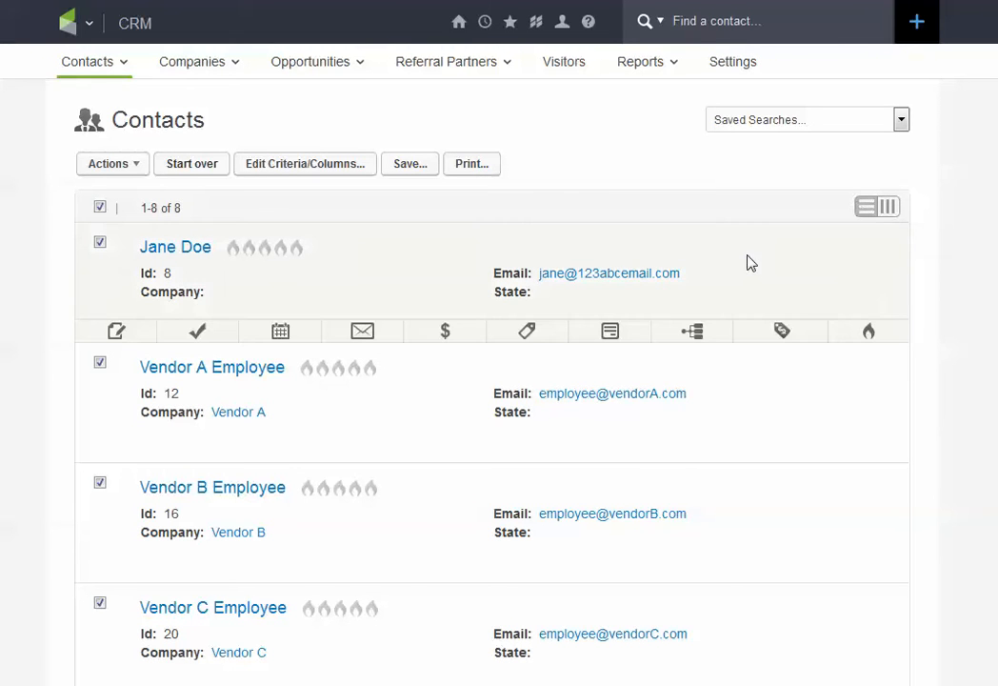
pyautogui.click(118, 333)
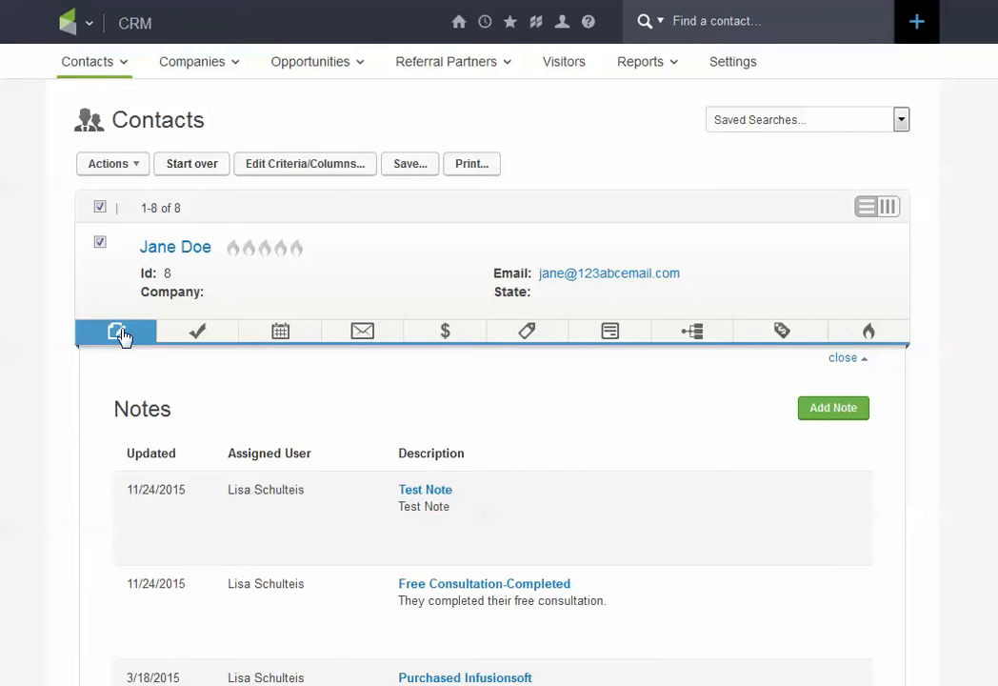
pyautogui.click(216, 337)
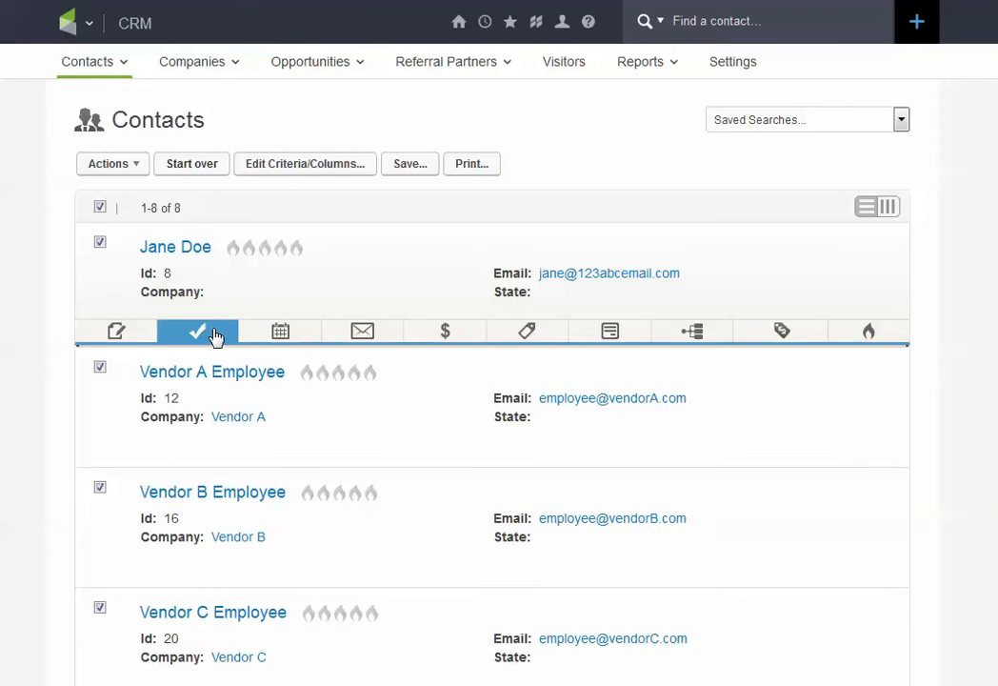
pyautogui.click(216, 336)
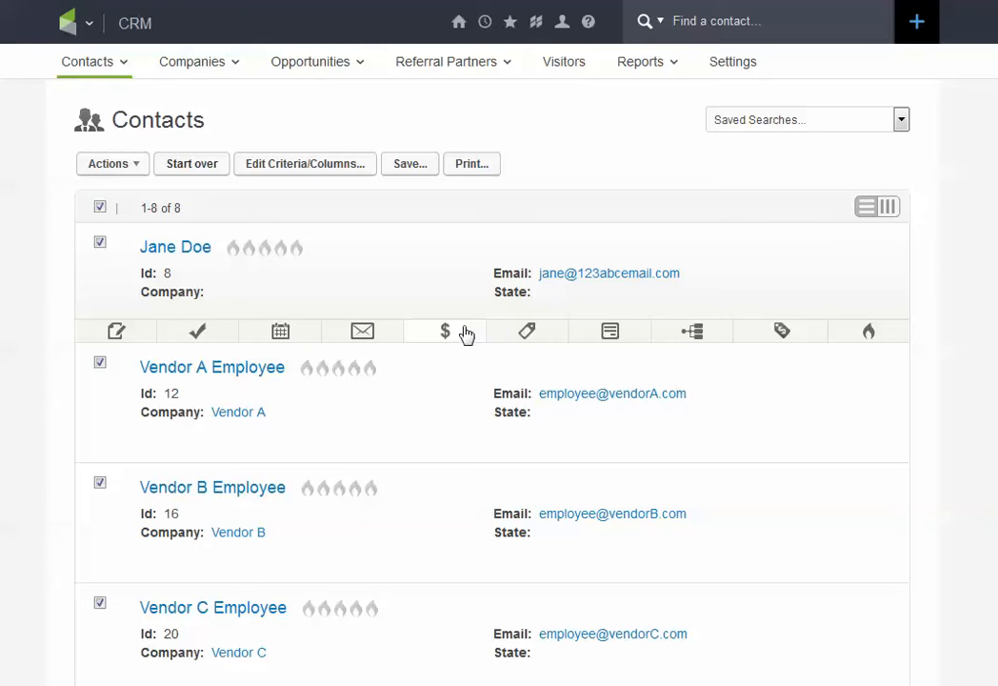
pyautogui.click(534, 332)
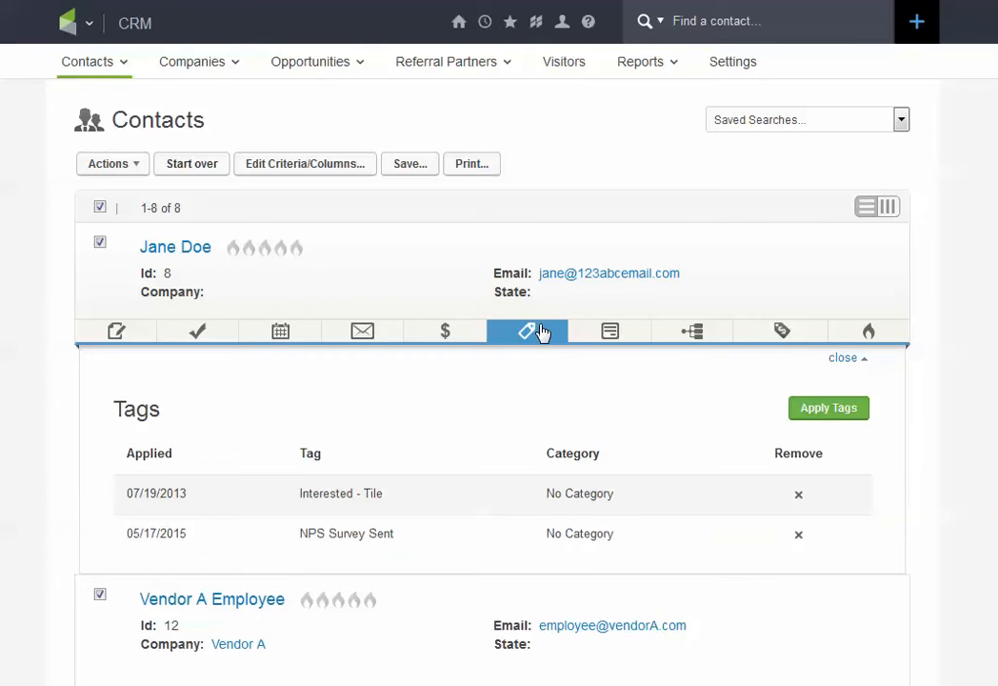
pyautogui.click(540, 331)
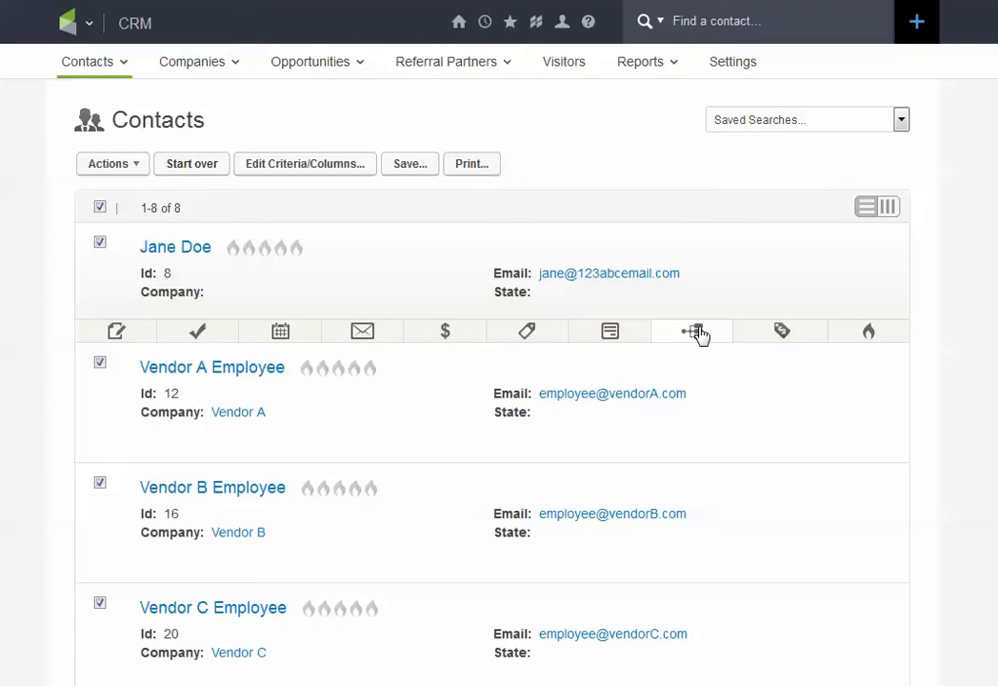
pyautogui.click(698, 334)
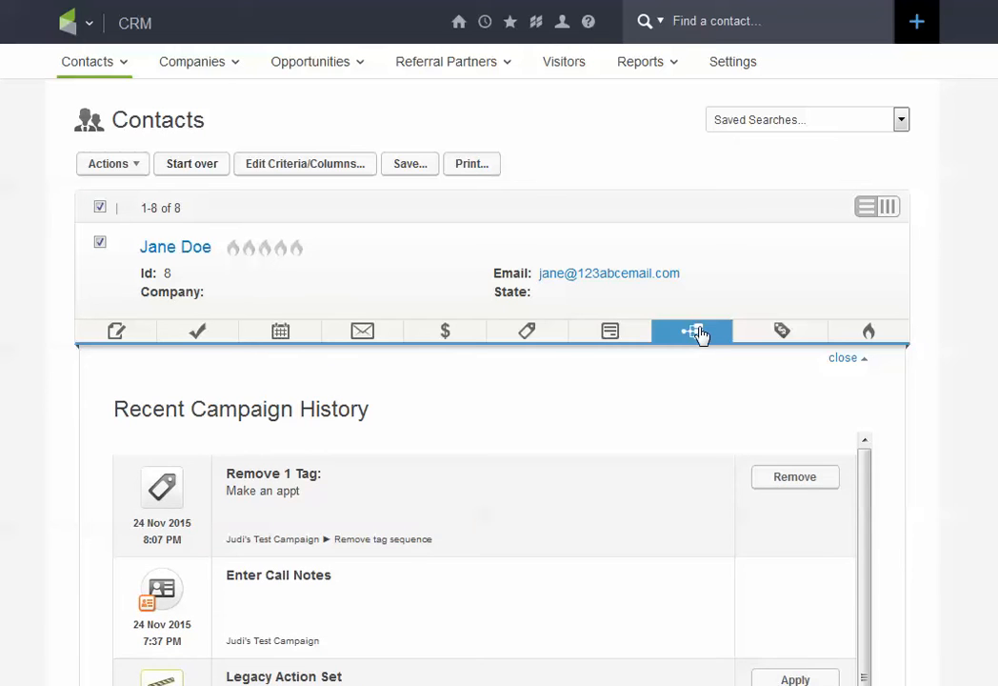
pyautogui.click(698, 333)
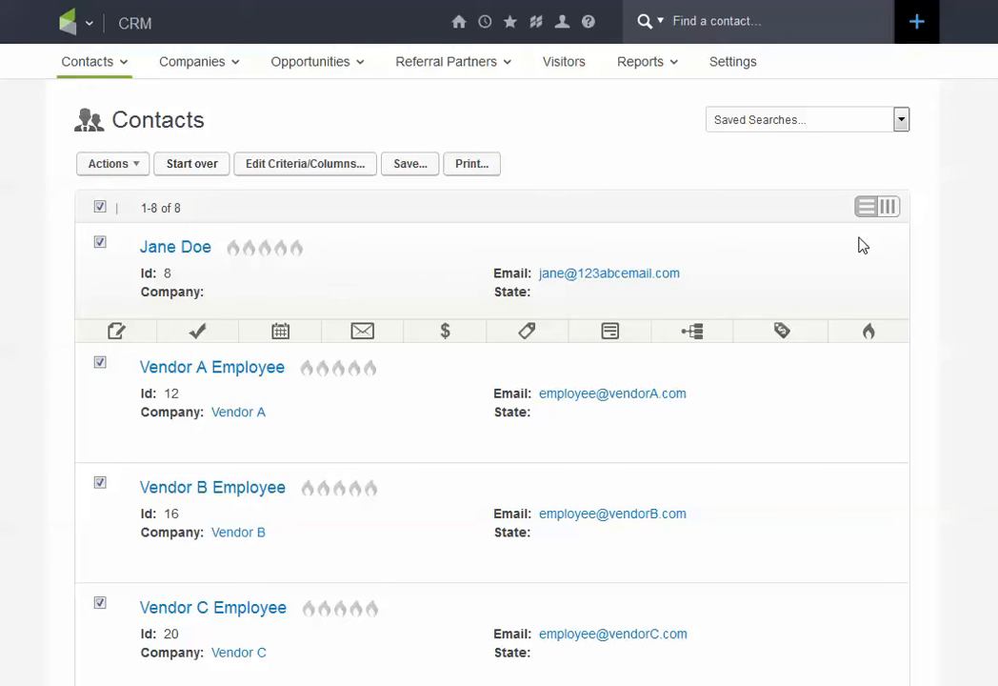
# Step: Display the contacts as a column table and remove the Id and Company columns from the search results
pyautogui.click(892, 213)
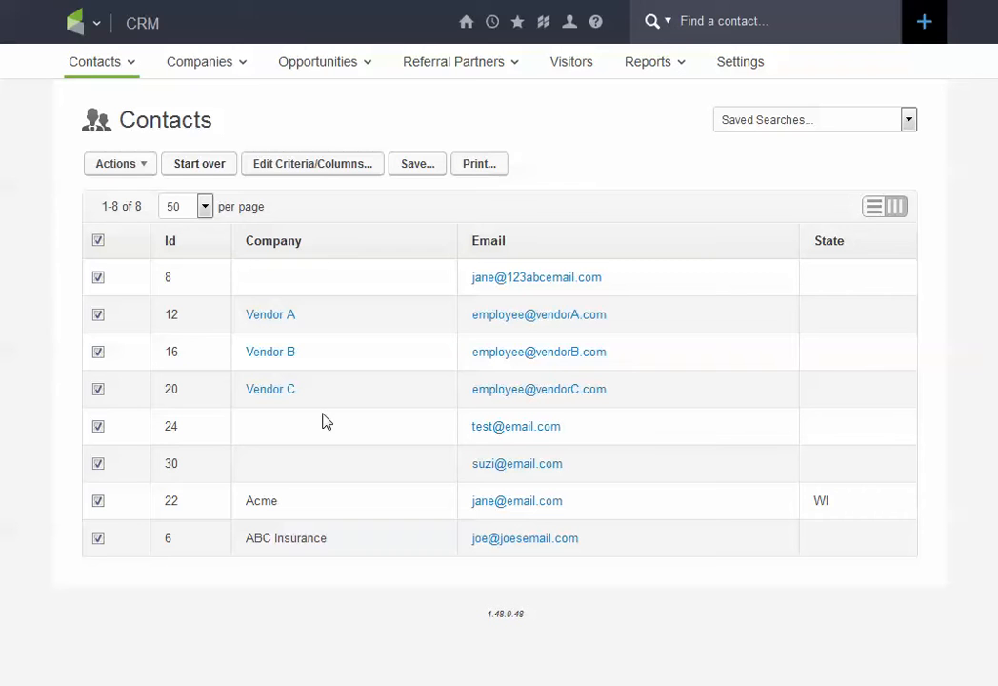
pyautogui.click(314, 167)
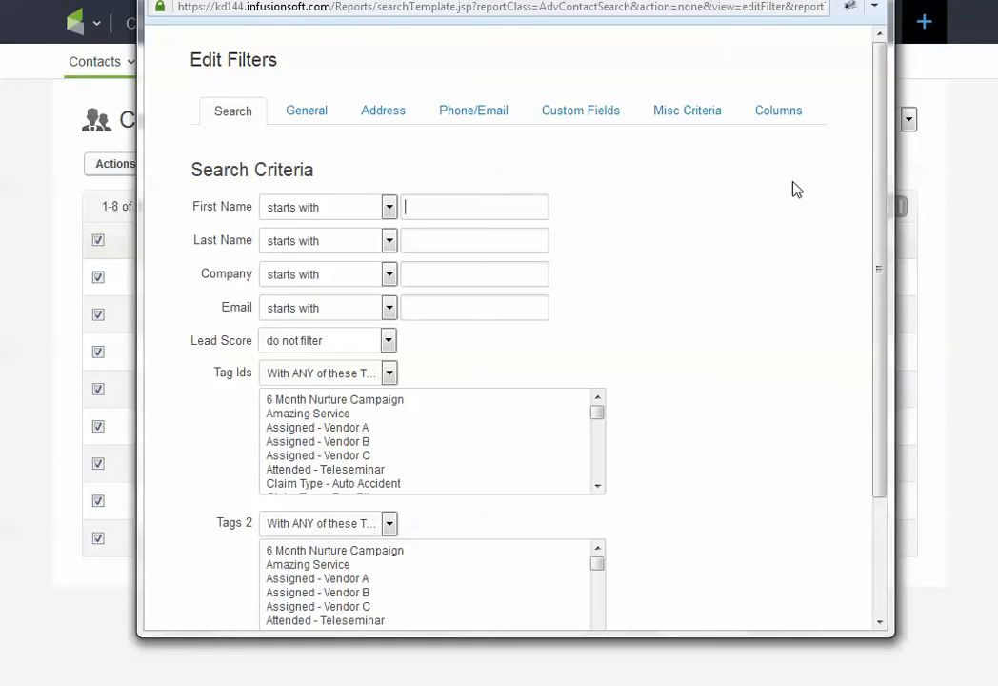
pyautogui.click(779, 113)
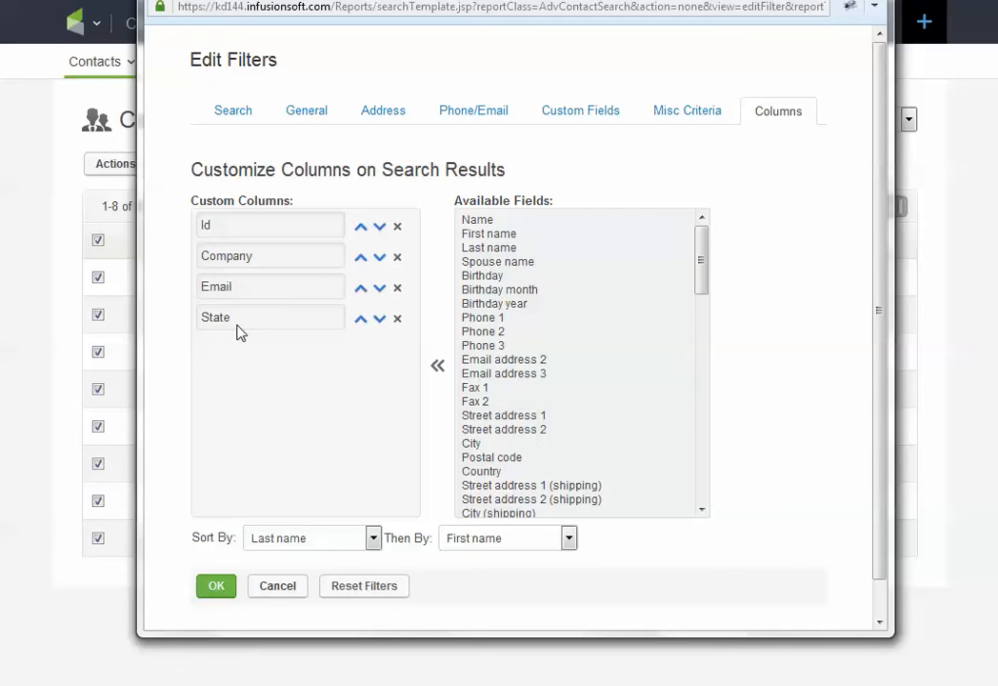
pyautogui.click(397, 228)
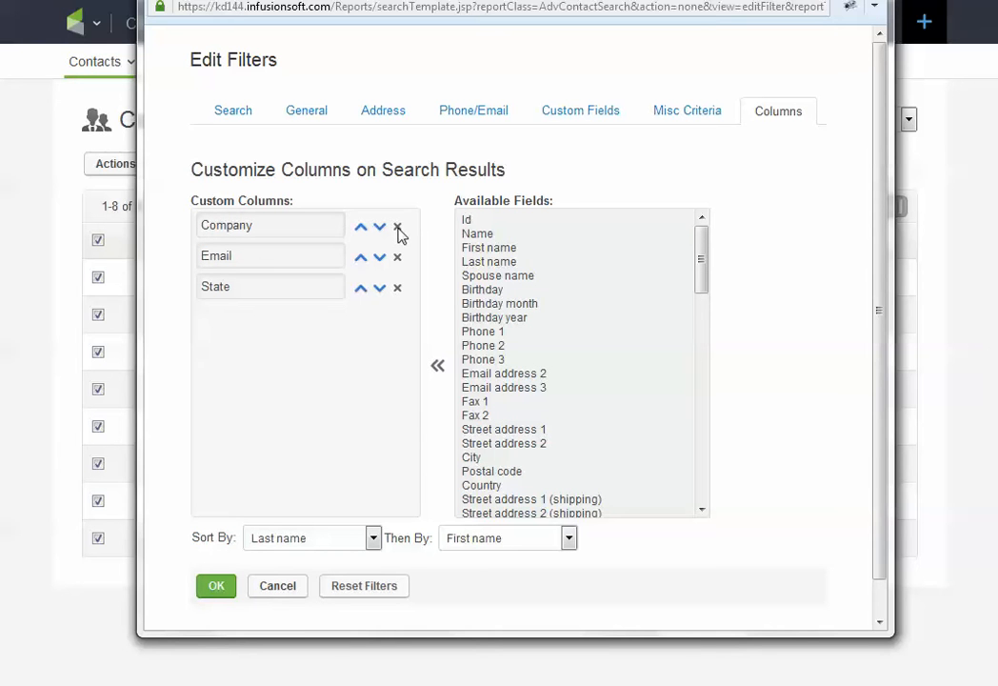
pyautogui.click(397, 227)
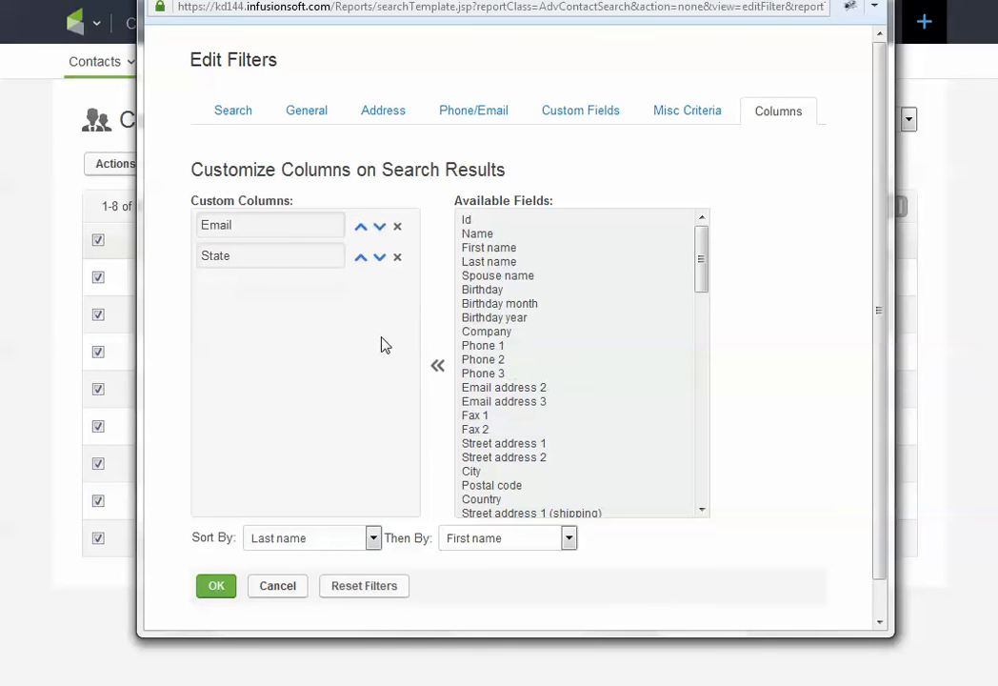
# Step: Add First name, Last name, Phone 1, Street address 1, City and Postal code to the custom columns
pyautogui.click(476, 248)
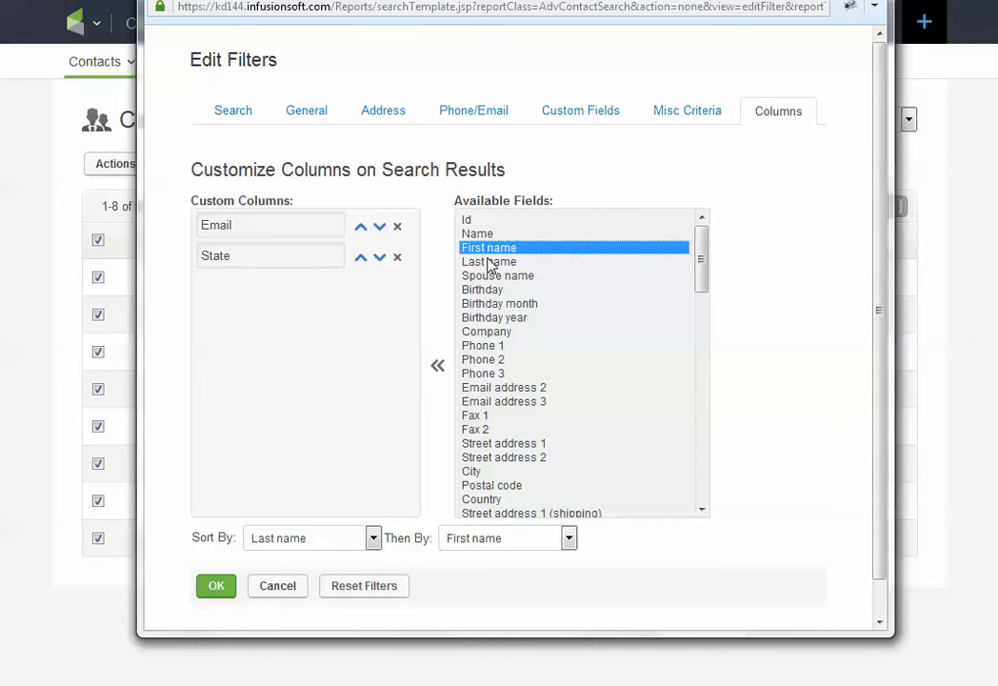
pyautogui.keyDown('ctrl'); pyautogui.click(489, 263); pyautogui.keyUp('ctrl')
pyautogui.keyDown('ctrl'); pyautogui.click(481, 346); pyautogui.keyUp('ctrl')
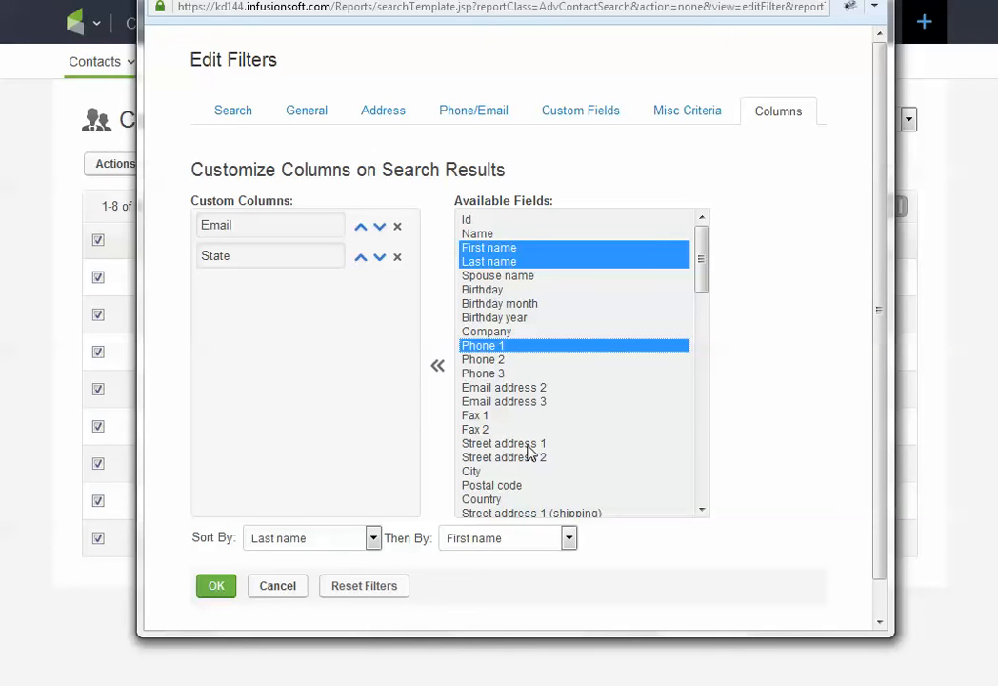
pyautogui.keyDown('ctrl'); pyautogui.click(515, 443); pyautogui.keyUp('ctrl')
pyautogui.keyDown('ctrl'); pyautogui.click(474, 471); pyautogui.keyUp('ctrl')
pyautogui.keyDown('ctrl'); pyautogui.click(481, 486); pyautogui.keyUp('ctrl')
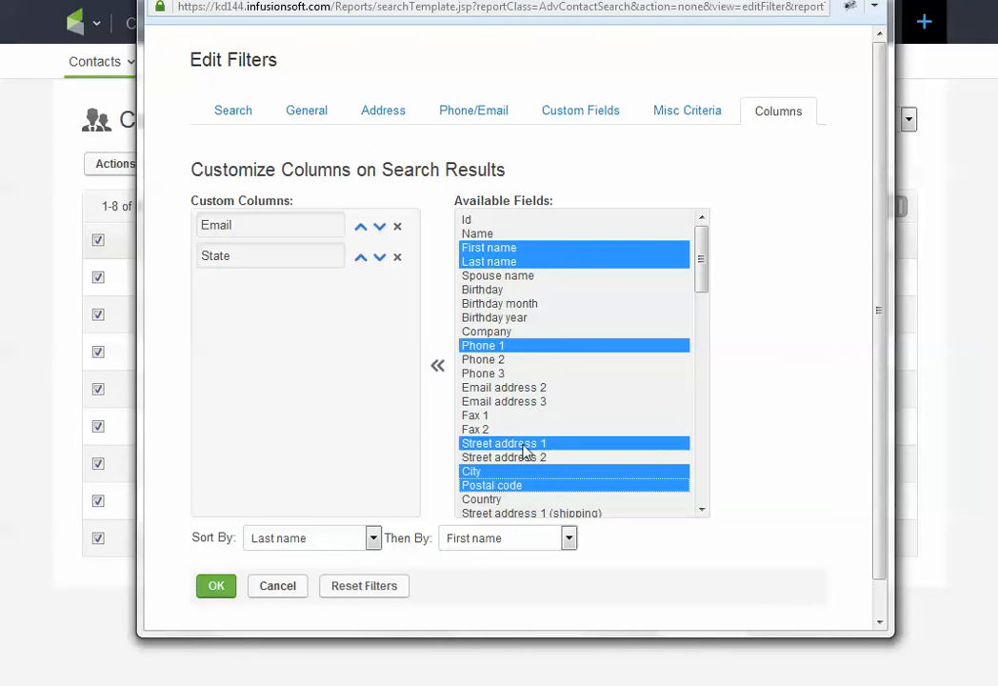
pyautogui.click(437, 369)
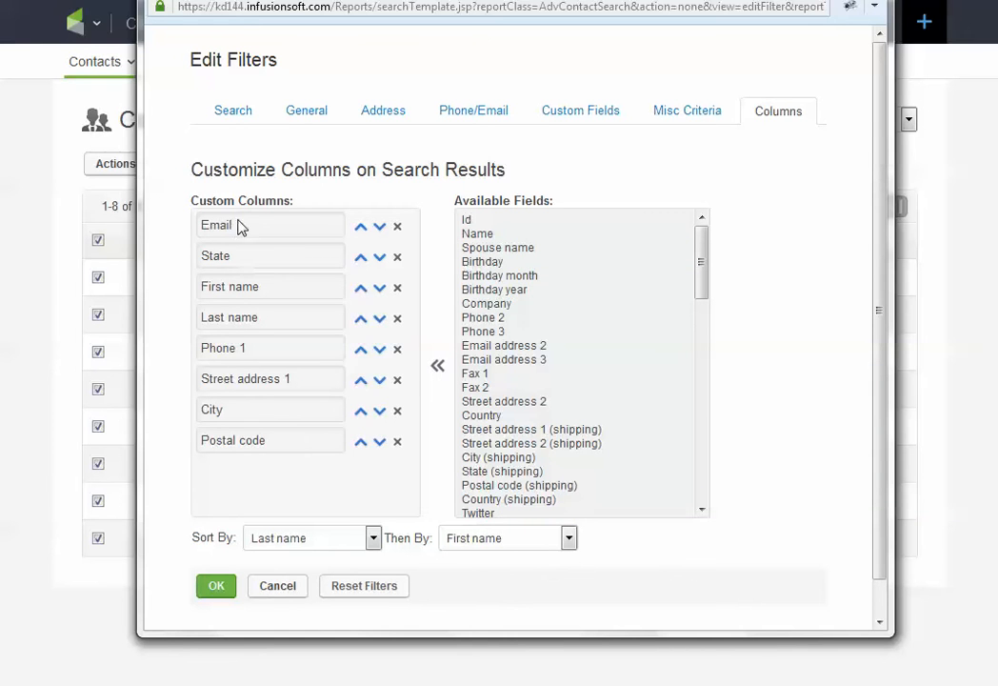
# Step: Reorder the custom columns so State sits between City and Postal code, and Email follows Last name
pyautogui.click(379, 257)
pyautogui.click(380, 320)
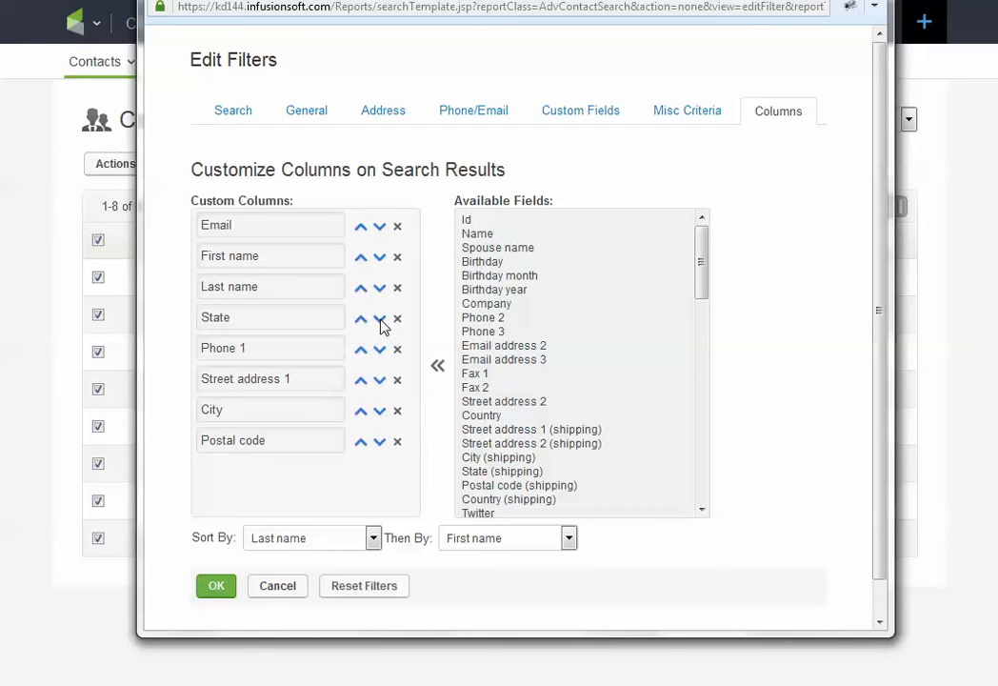
pyautogui.click(380, 351)
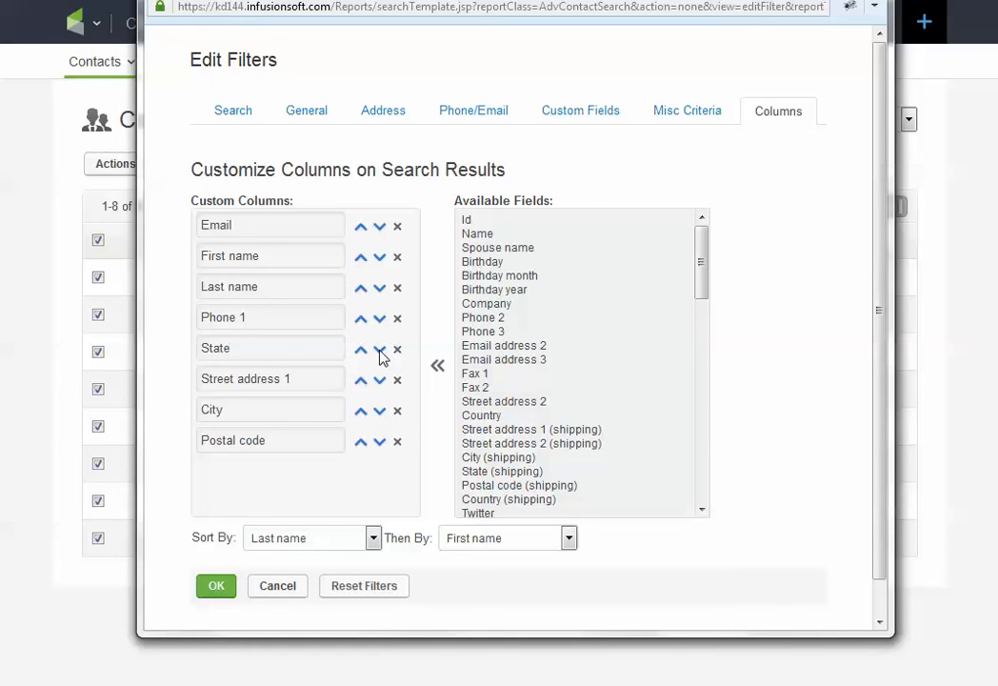
pyautogui.click(380, 351)
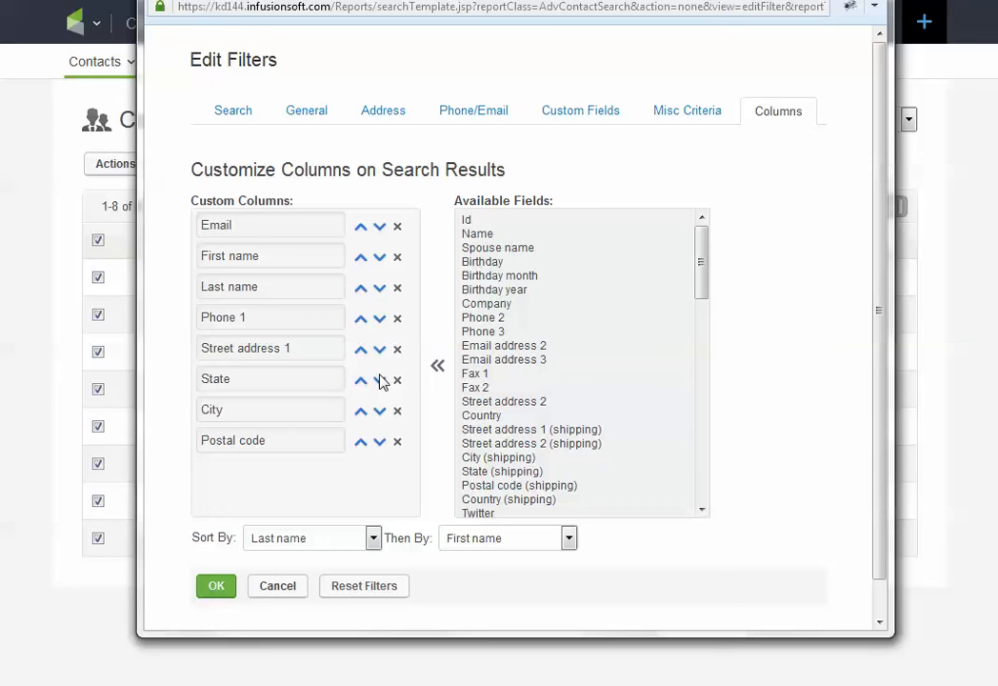
pyautogui.click(380, 379)
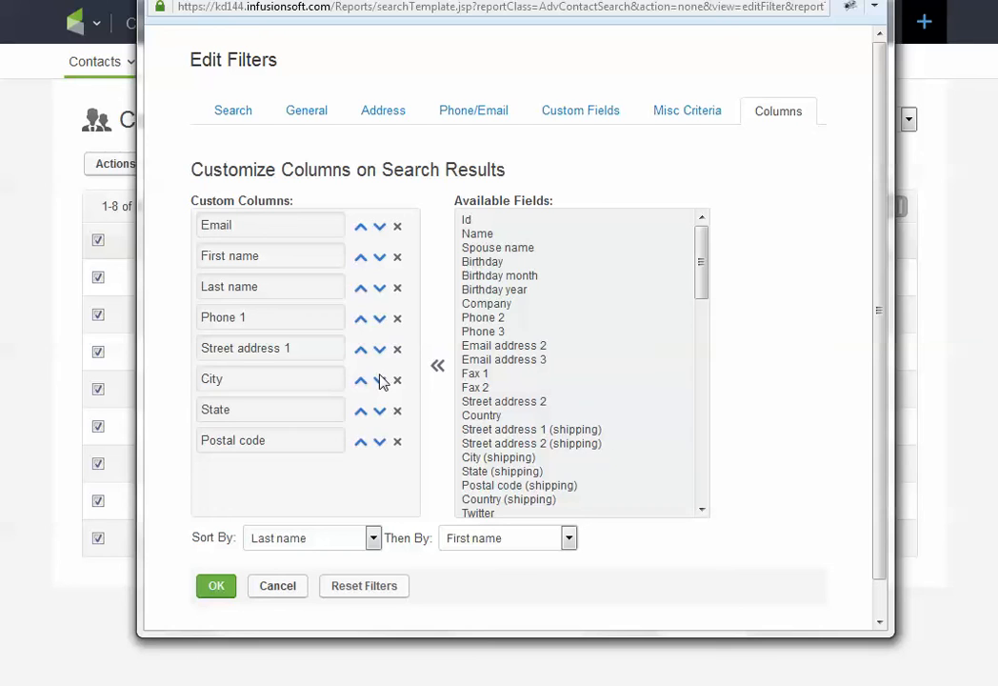
pyautogui.click(380, 230)
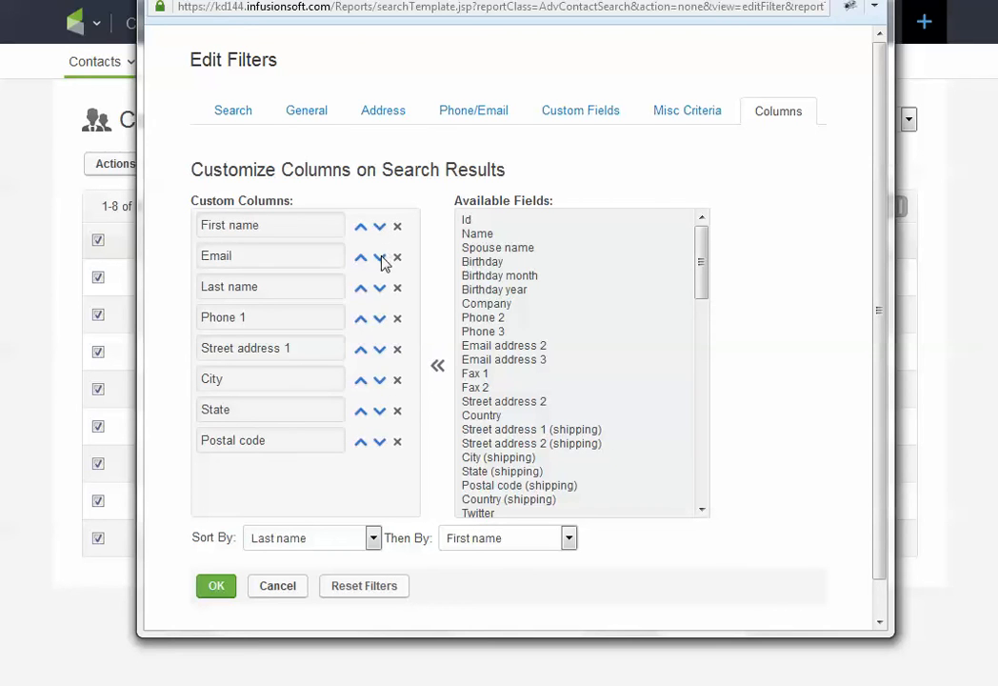
pyautogui.click(380, 257)
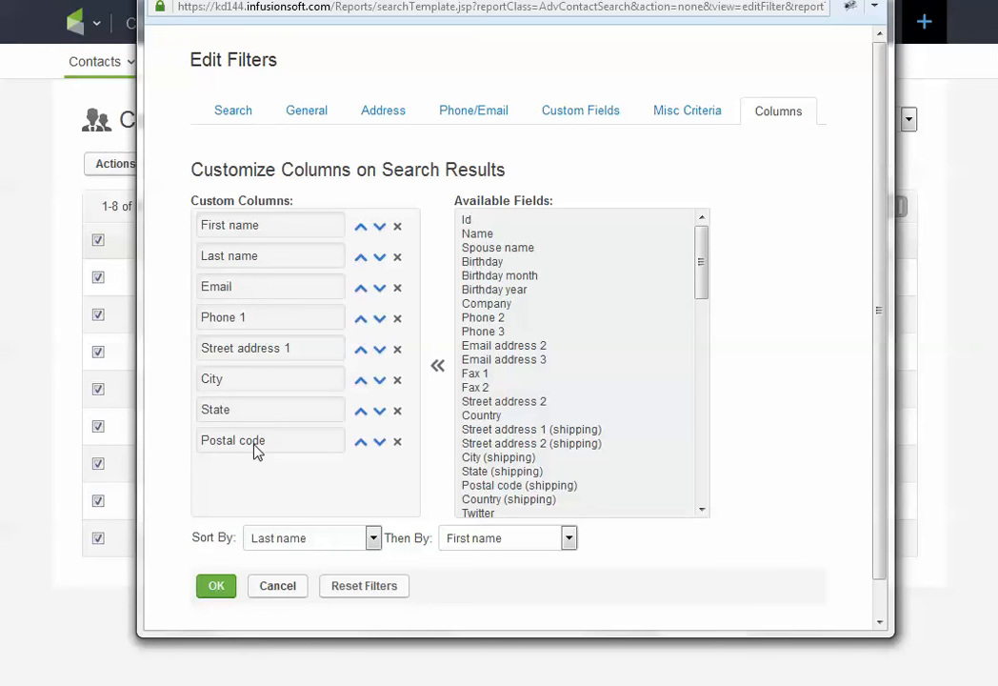
# Step: Keep Last name as the primary sort field, apply the column settings and check the phone column in the table
pyautogui.click(342, 542)
pyautogui.click(342, 542)
pyautogui.click(324, 541)
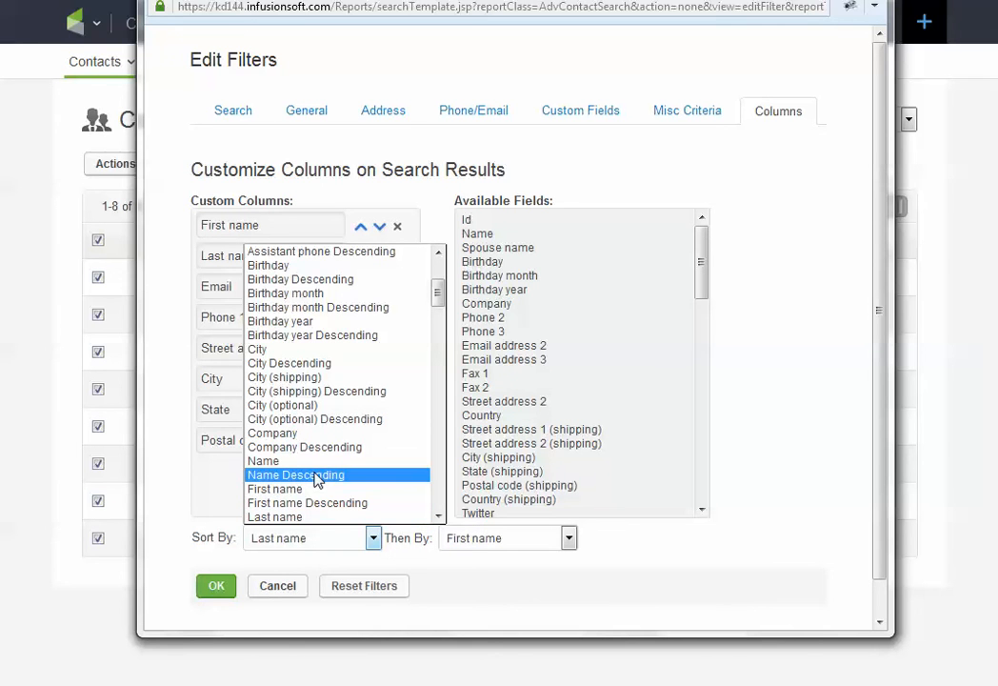
pyautogui.click(316, 540)
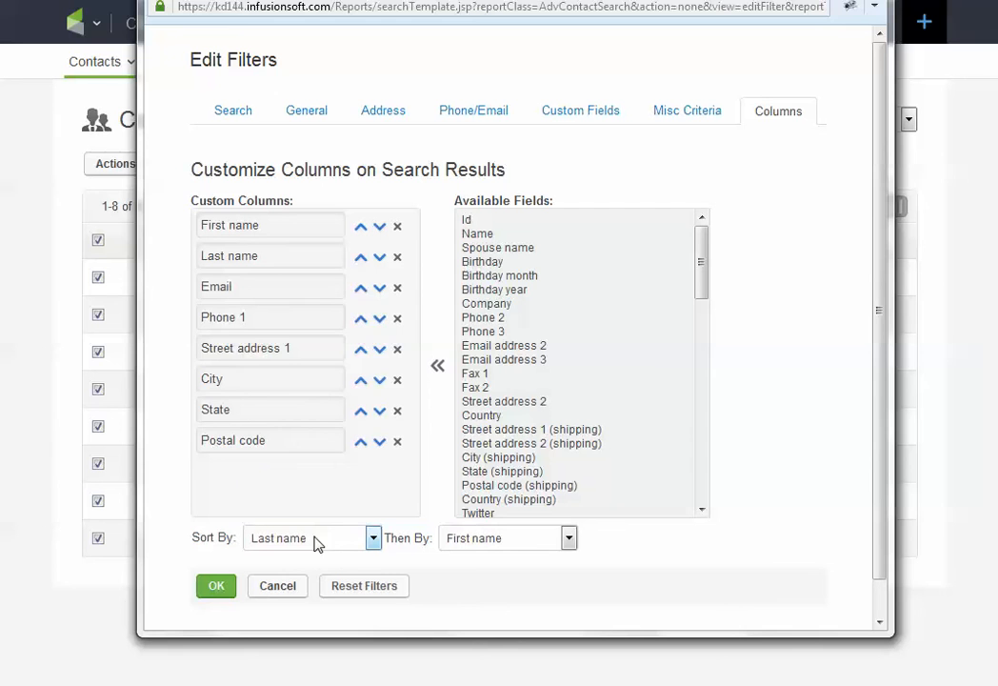
pyautogui.click(228, 589)
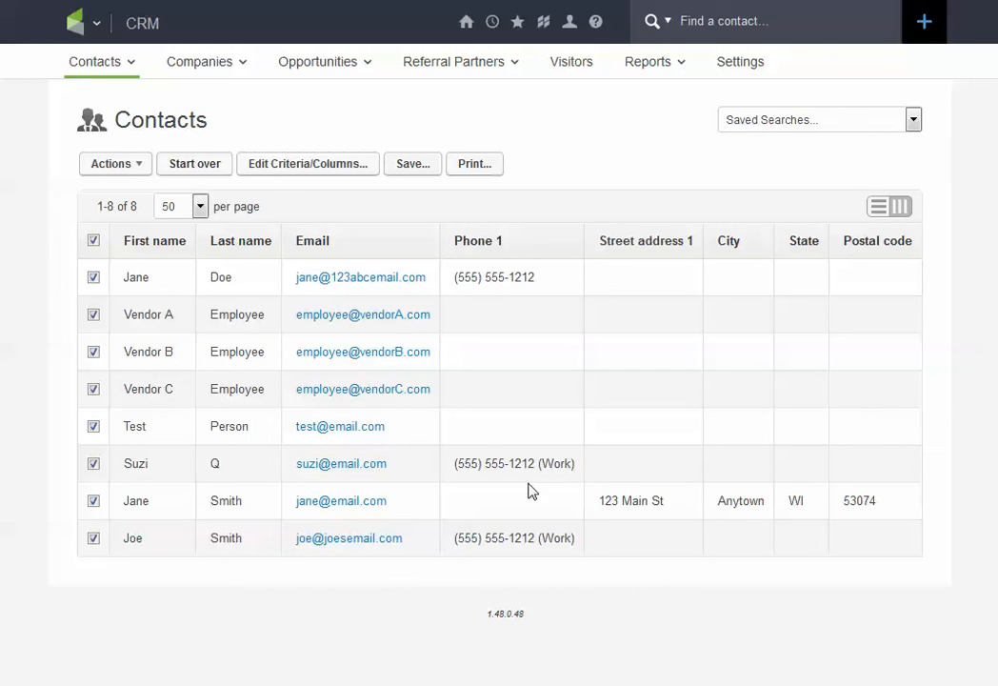
pyautogui.moveTo(453, 464); pyautogui.dragTo(576, 460)
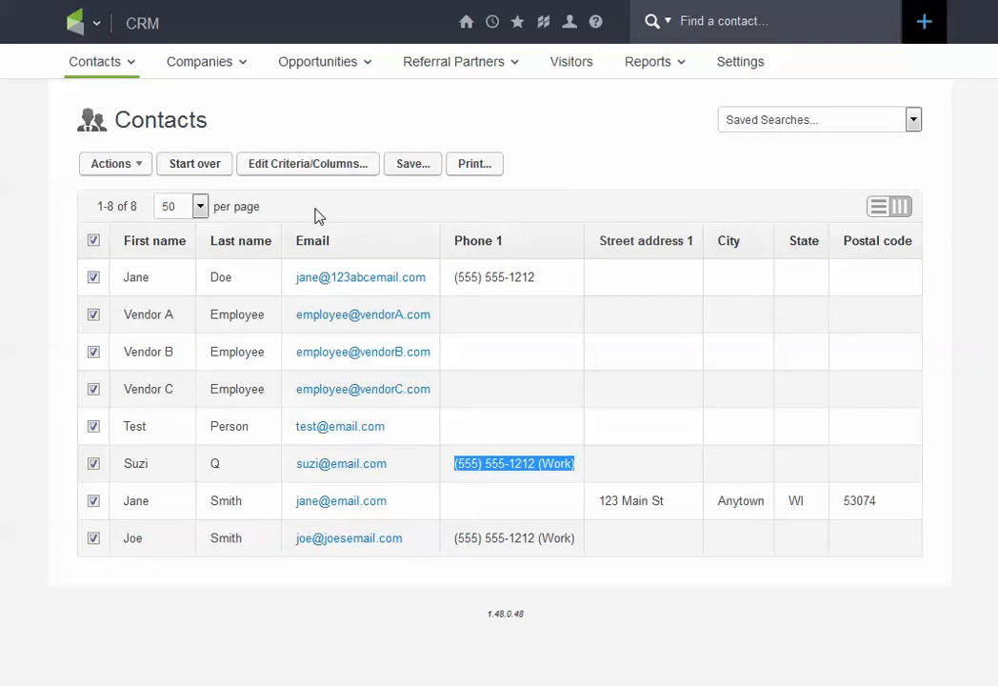
# Step: Return the contacts to the detailed list layout and save a street address for the first contact
pyautogui.click(871, 213)
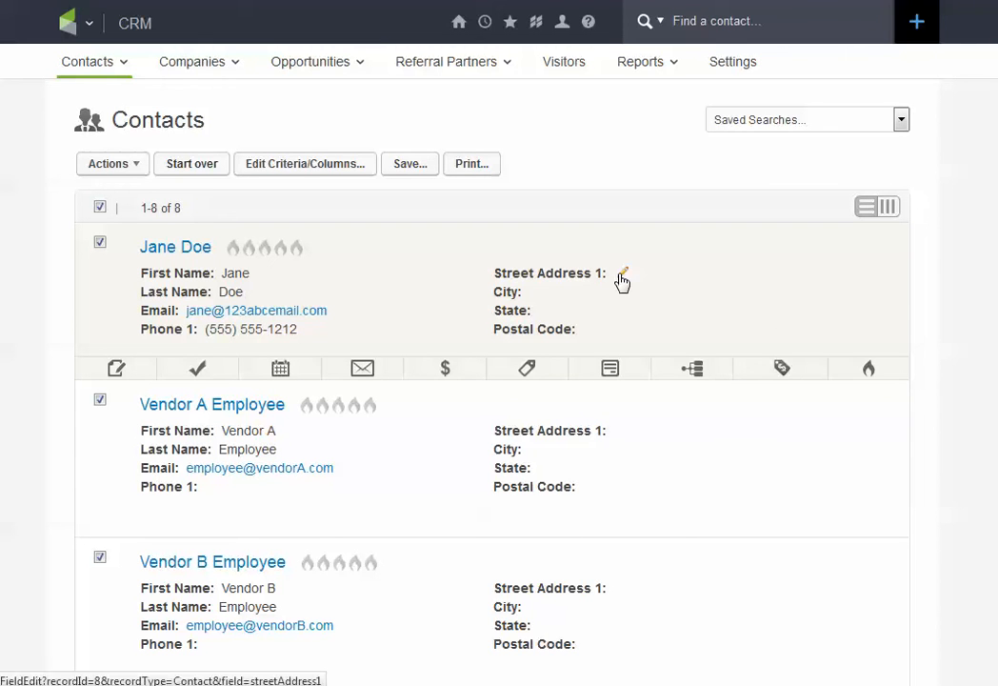
pyautogui.click(621, 276)
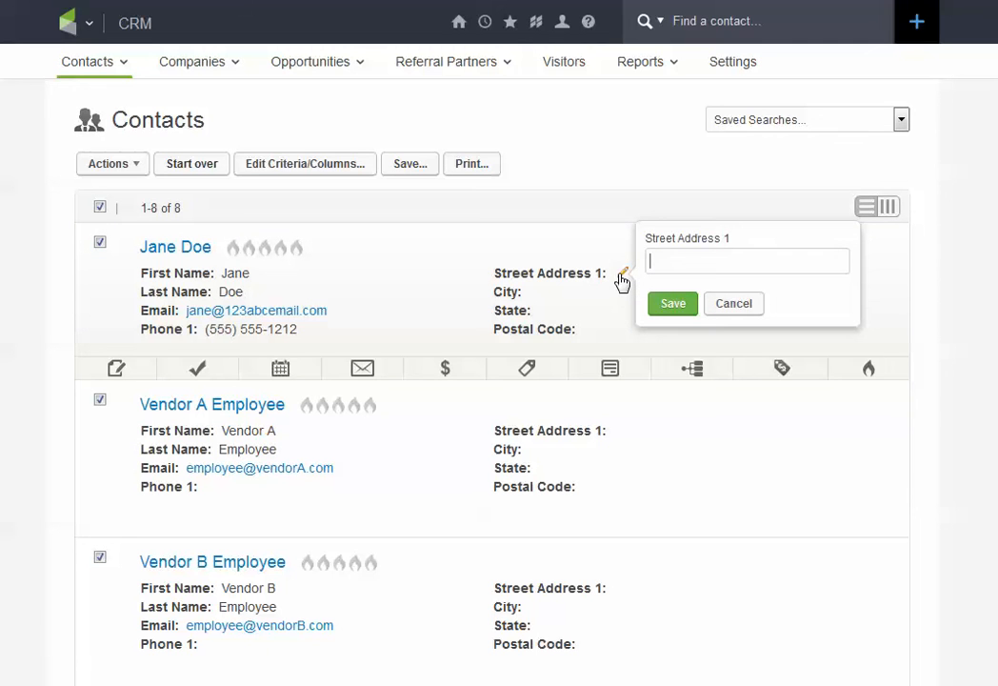
pyautogui.write('123 Main St.')
pyautogui.click(661, 306)
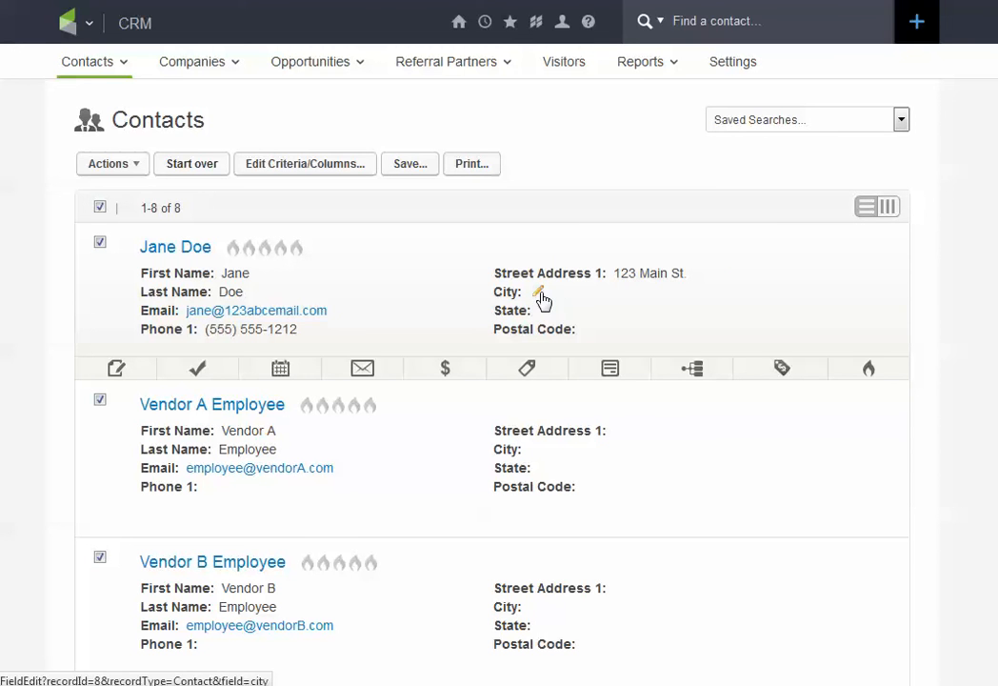
# Step: Fill in and save the first contact's city and state directly in the list
pyautogui.click(539, 293)
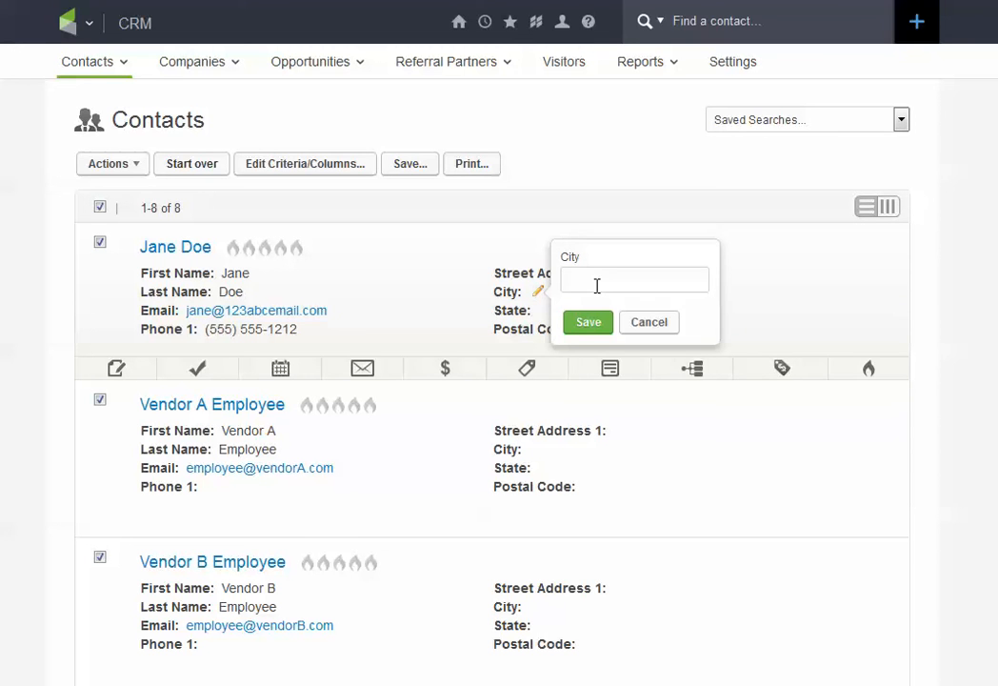
pyautogui.write('Anytown')
pyautogui.click(596, 327)
pyautogui.click(547, 312)
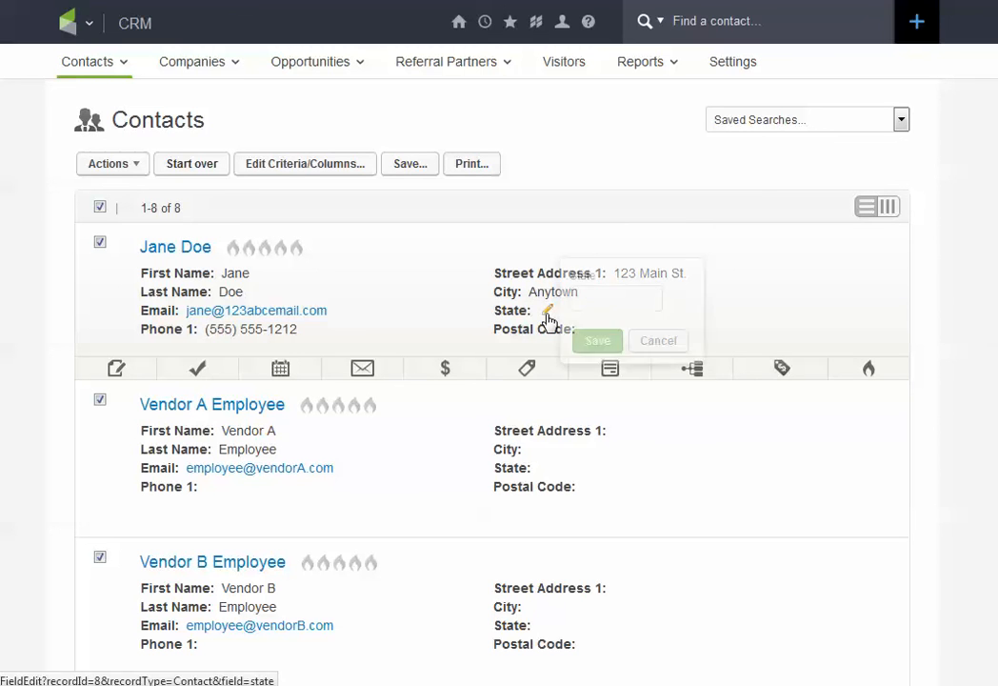
pyautogui.write('CA')
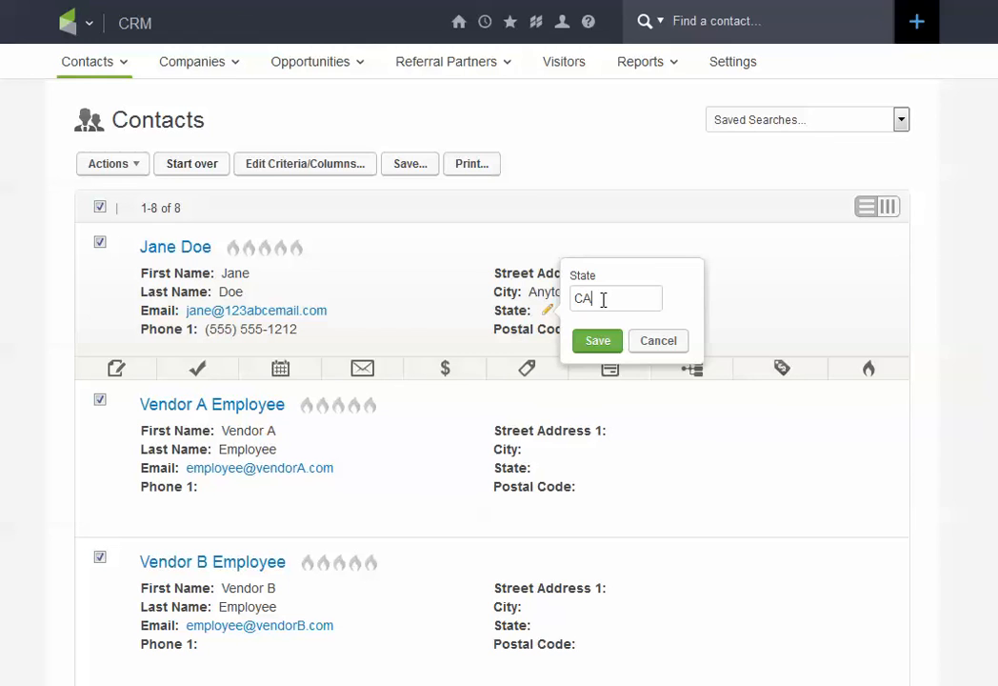
pyautogui.click(600, 343)
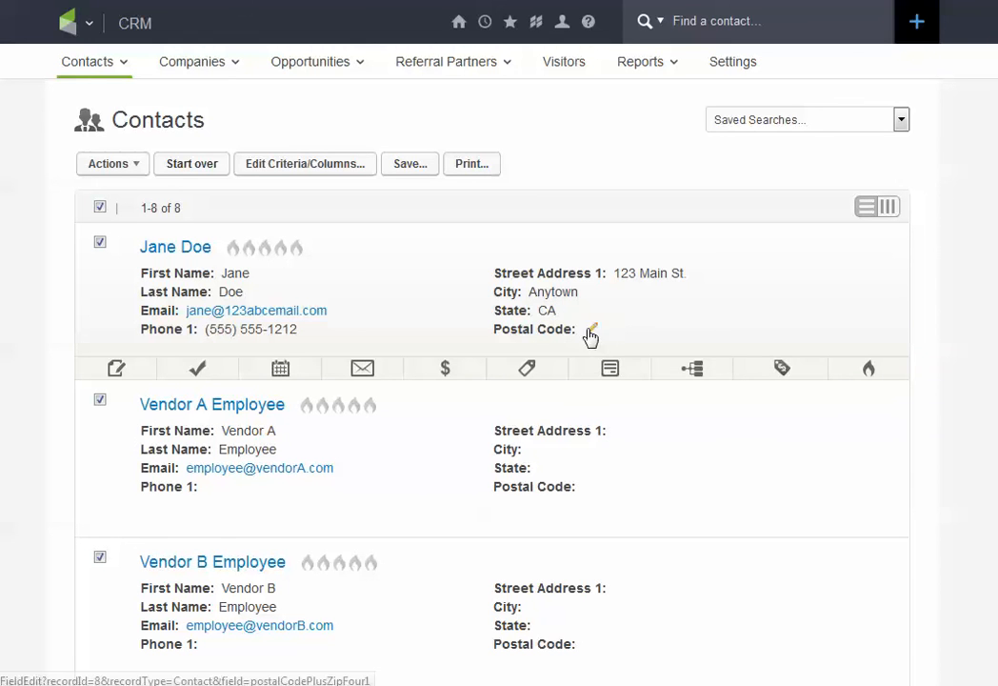
# Step: Fill in and save the first contact's postal code directly in the list
pyautogui.click(593, 333)
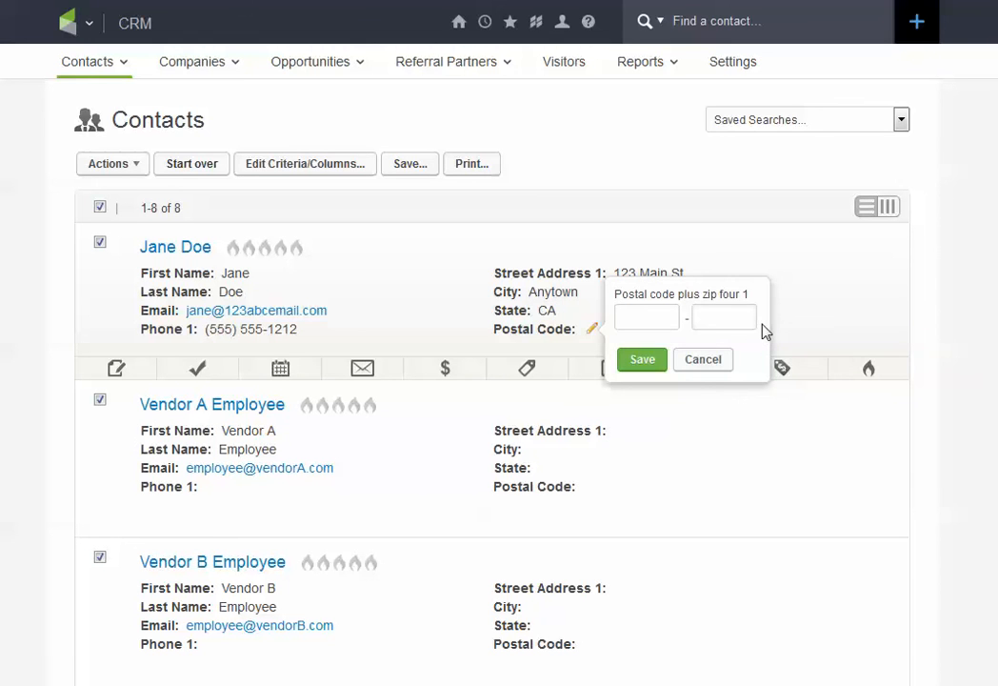
pyautogui.write('90210')
pyautogui.click(642, 362)
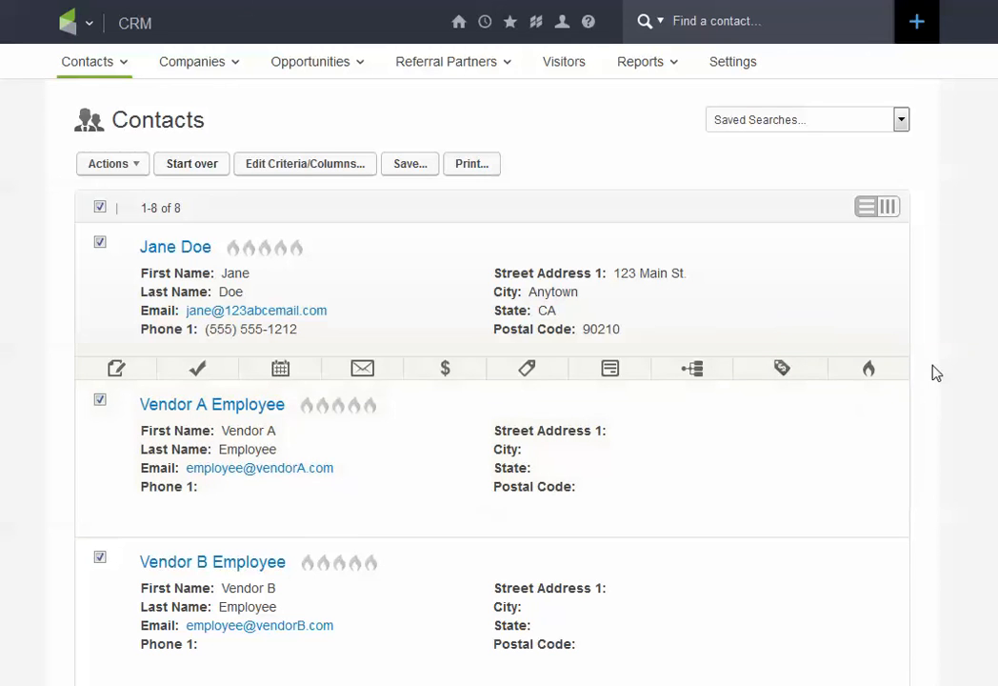